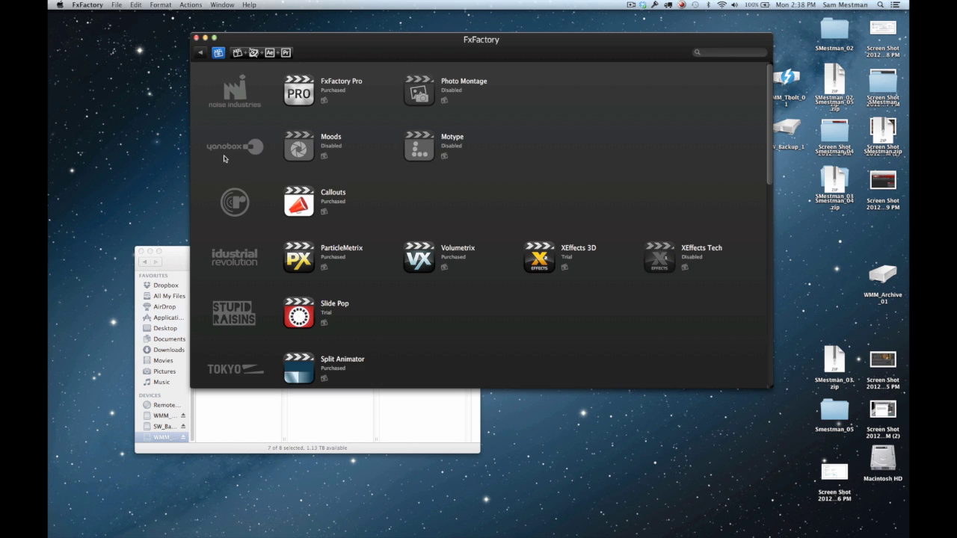
# - Open FxFactory's Preferences on the Products pane
pyautogui.scroll(-1, 224, 182)
pyautogui.scroll(-8, 224, 182)
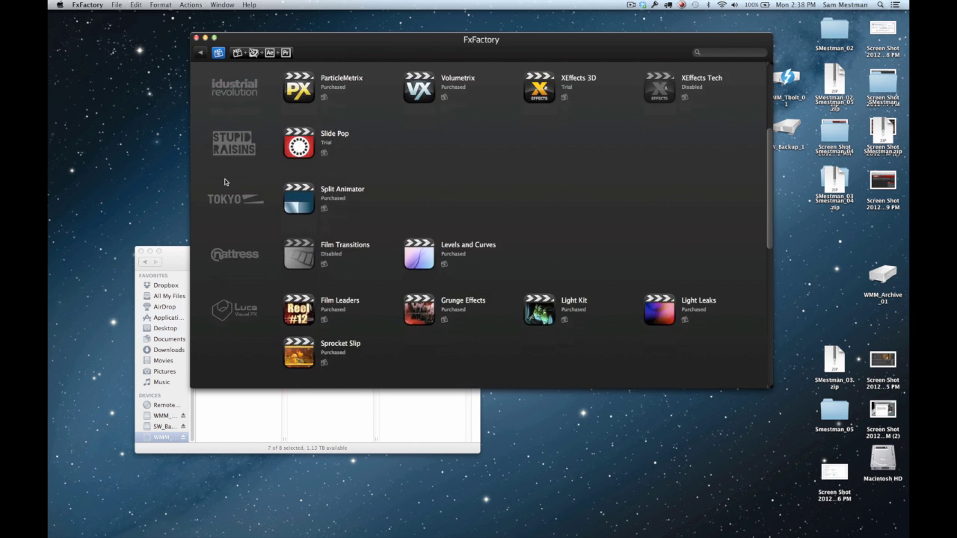
pyautogui.scroll(-4, 224, 182)
pyautogui.scroll(8, 225, 182)
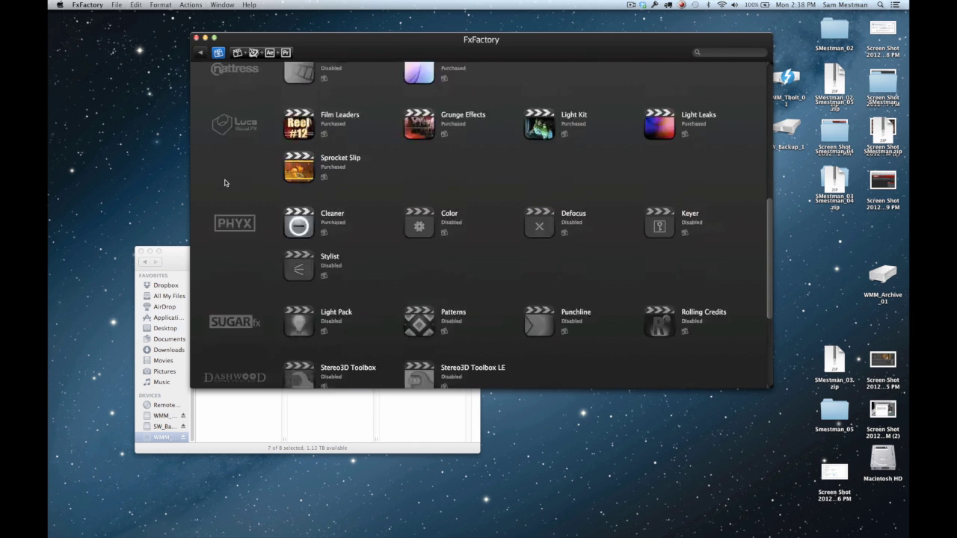
pyautogui.scroll(3, 226, 181)
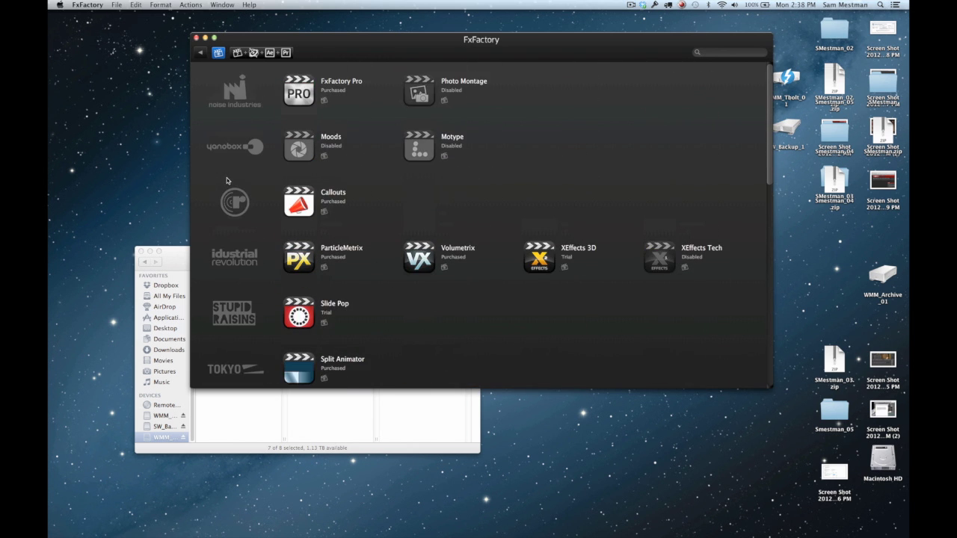
pyautogui.click(88, 6)
pyautogui.click(93, 30)
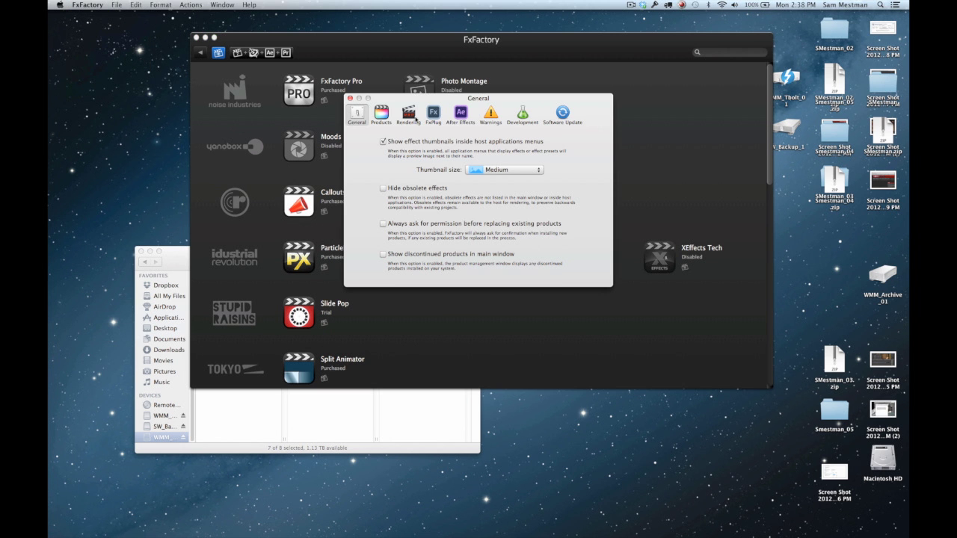
pyautogui.click(380, 115)
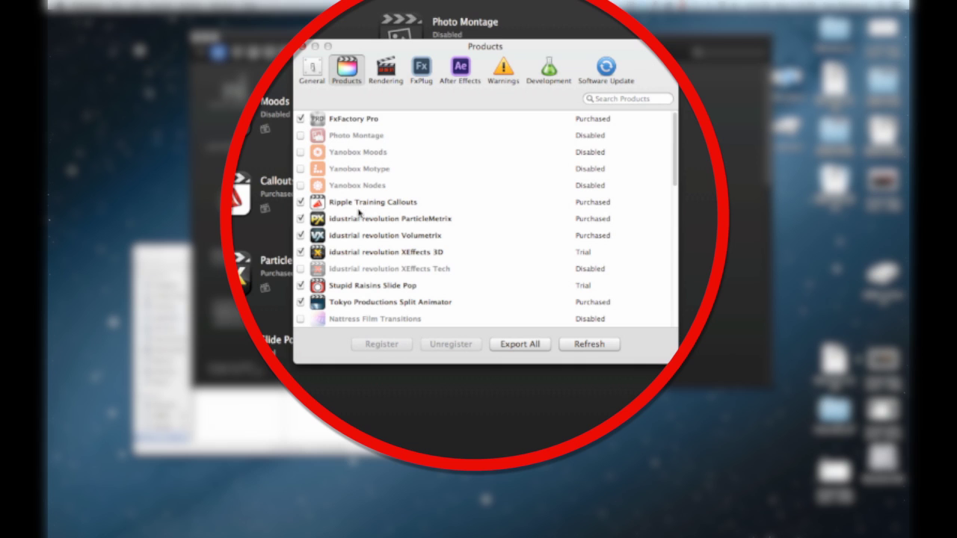
# - Review the installed packages, including Luca Visual FX, for Purchased, Trial or Disabled status
pyautogui.scroll(-1, 361, 226)
pyautogui.scroll(-5, 360, 226)
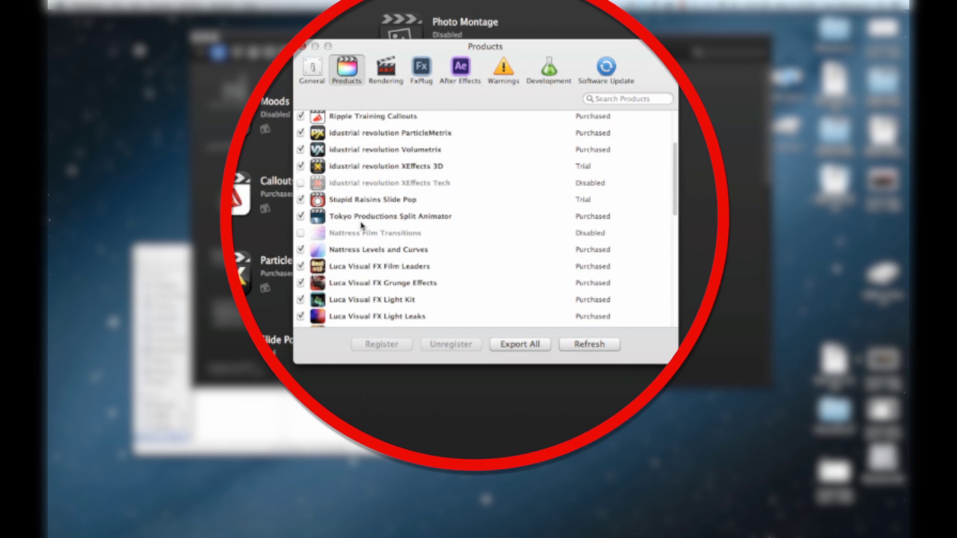
pyautogui.scroll(-5, 362, 225)
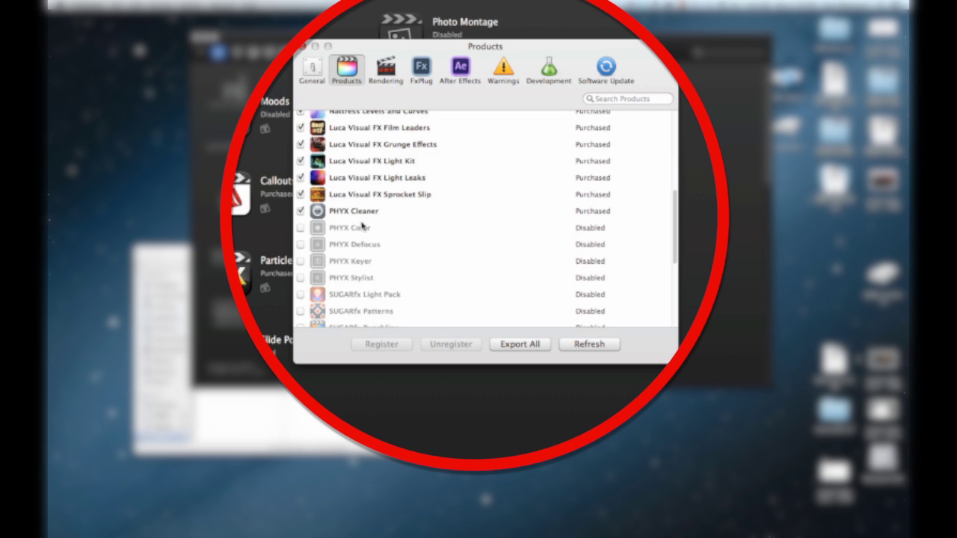
pyautogui.scroll(-5, 362, 225)
pyautogui.scroll(10, 363, 225)
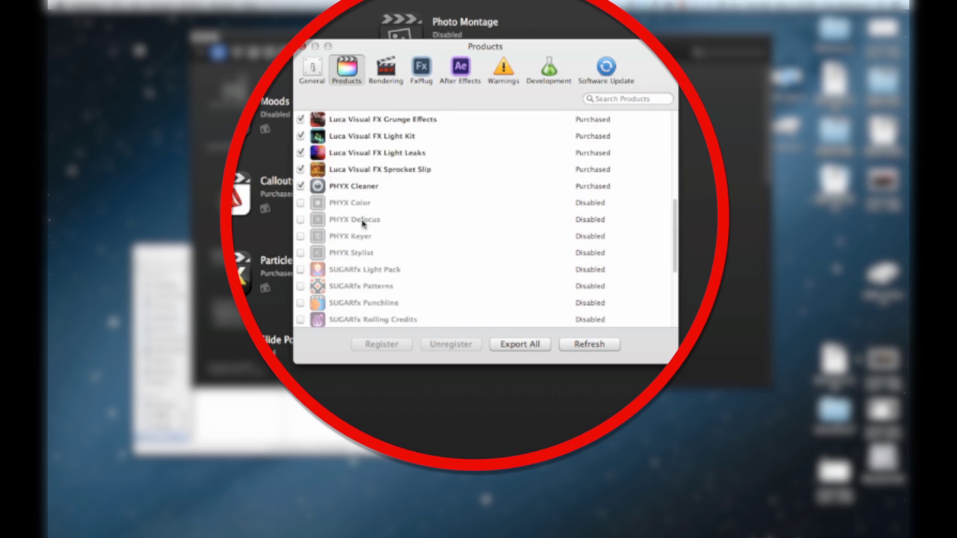
pyautogui.scroll(4, 362, 225)
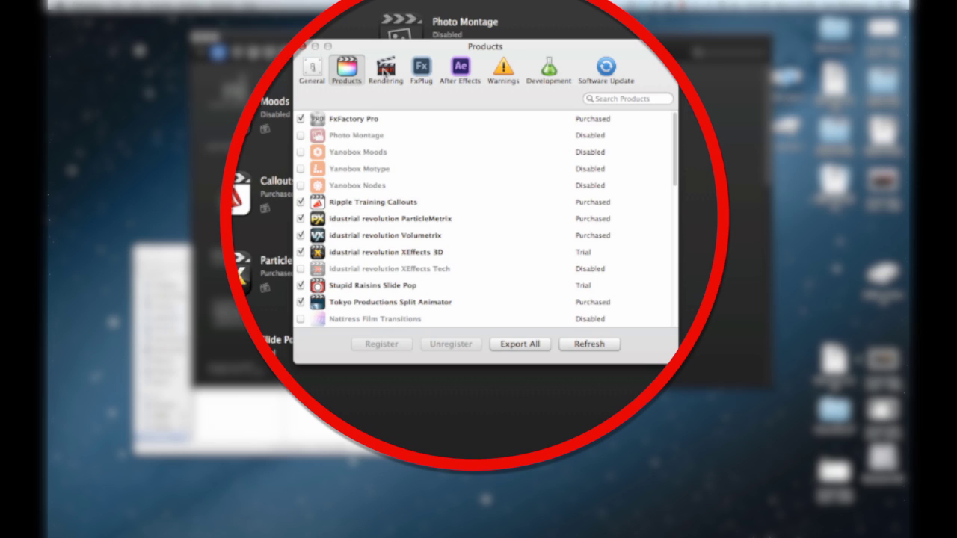
# - Show FxFactory's Rendering settings and keep the resolution limit at 8K
pyautogui.click(383, 68)
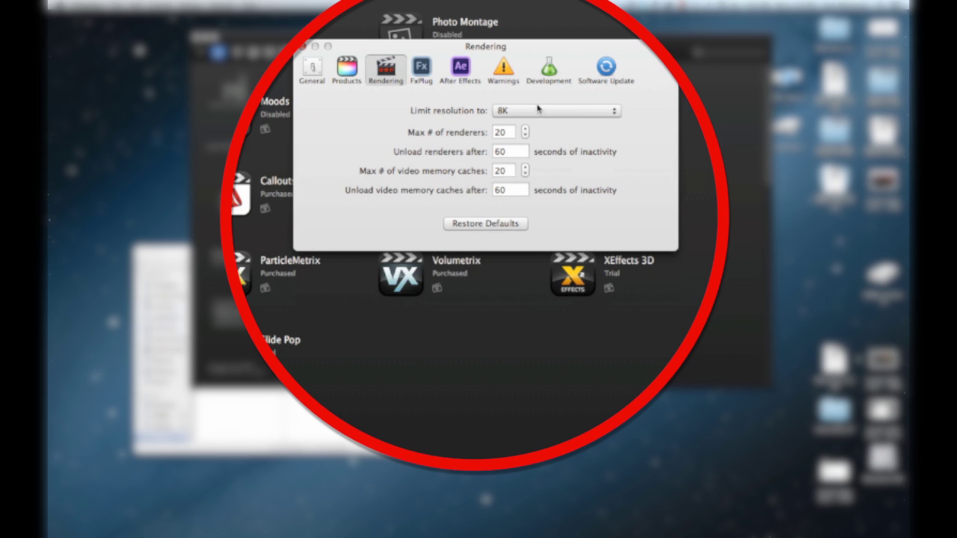
pyautogui.click(530, 112)
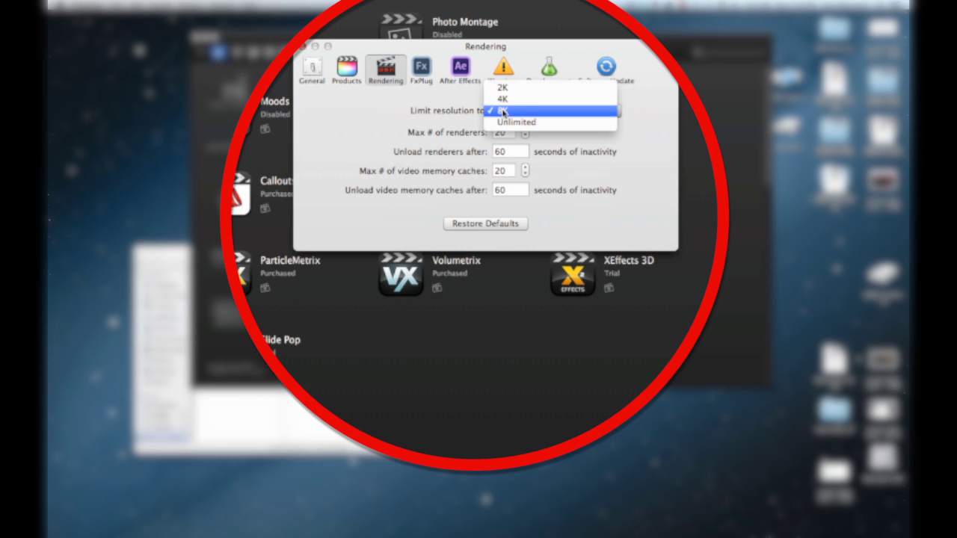
pyautogui.click(503, 112)
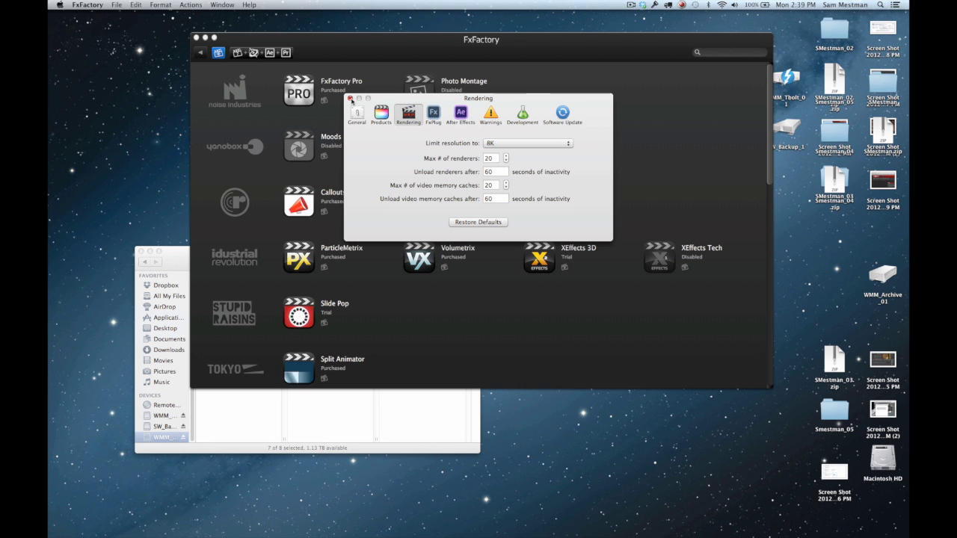
# - Return to the Products pane in FxFactory's preferences
pyautogui.click(383, 114)
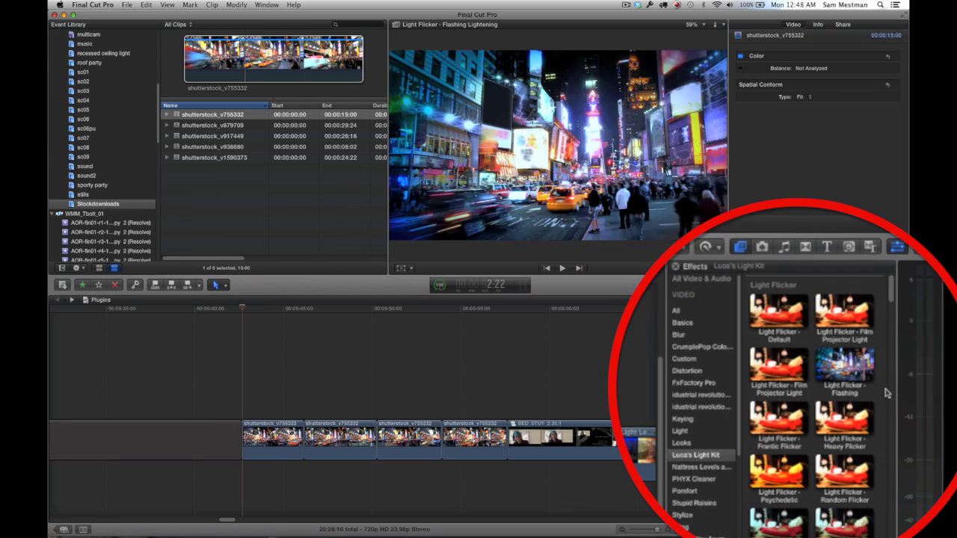
pyautogui.scroll(-5, 887, 394)
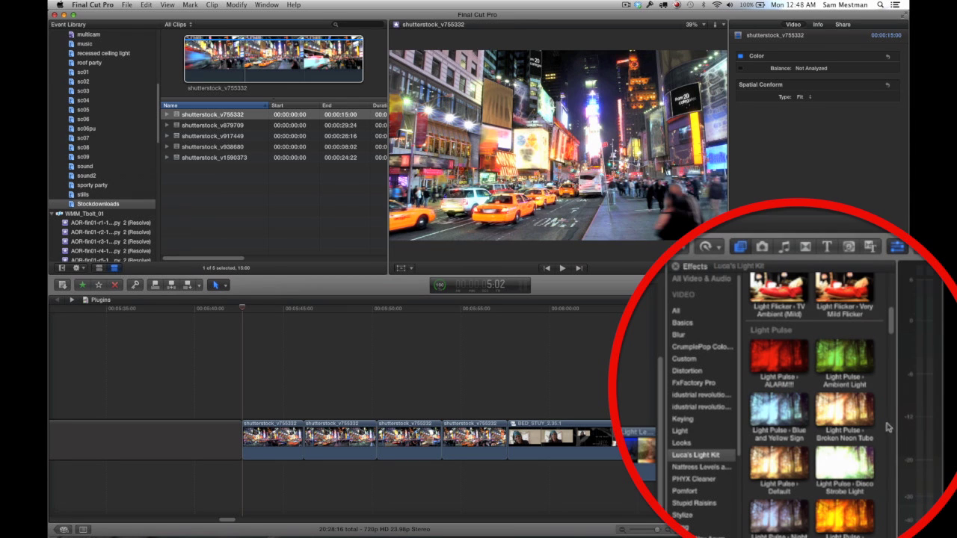
pyautogui.scroll(-10, 887, 426)
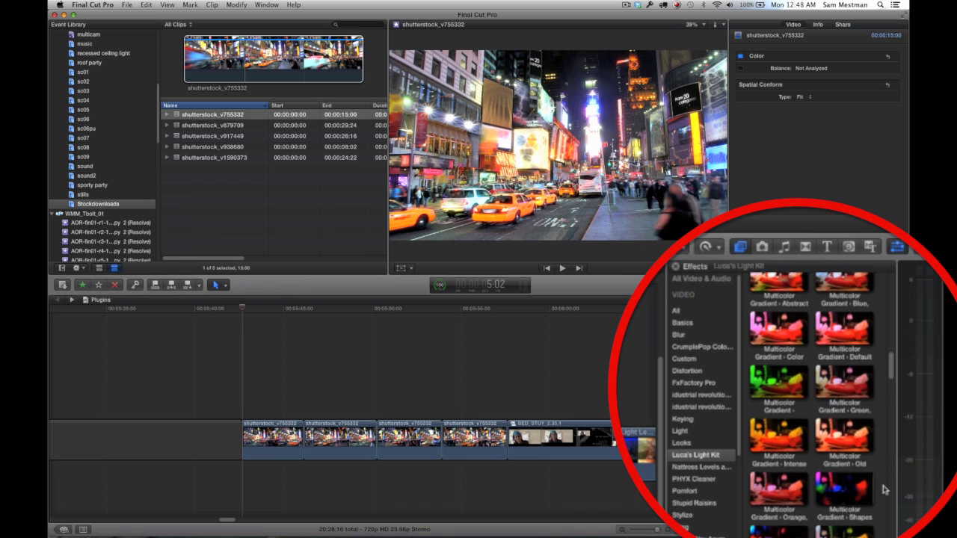
pyautogui.scroll(-6, 883, 490)
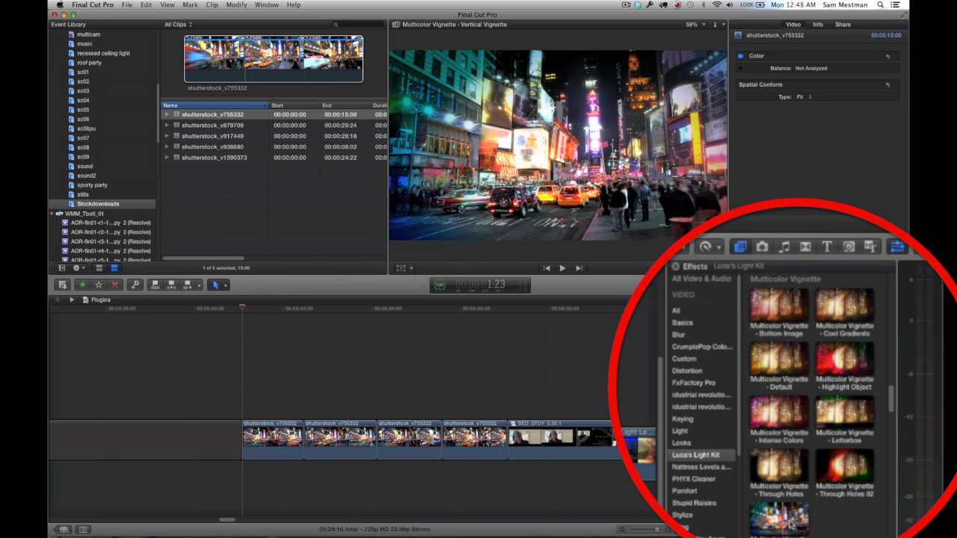
pyautogui.scroll(-3, 871, 521)
pyautogui.scroll(-8, 872, 521)
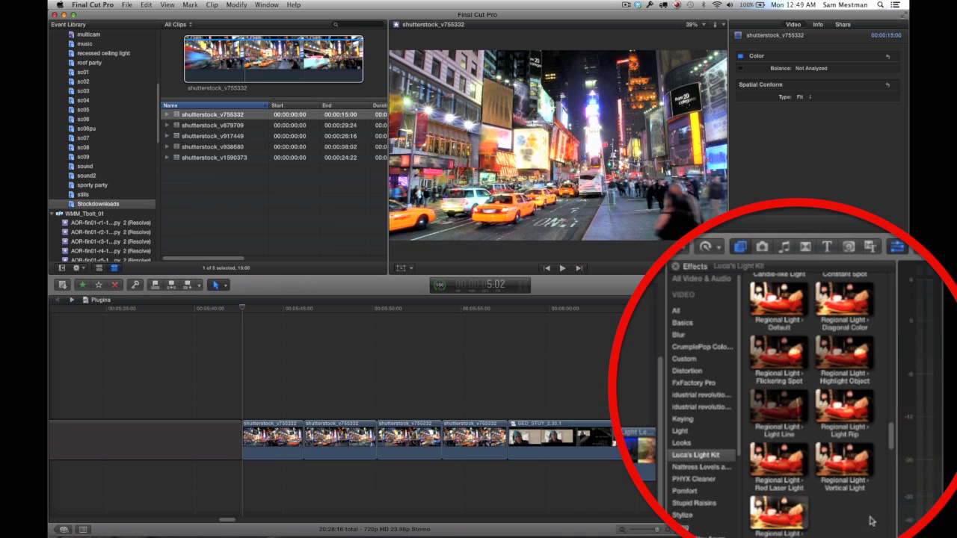
pyautogui.scroll(-5, 869, 521)
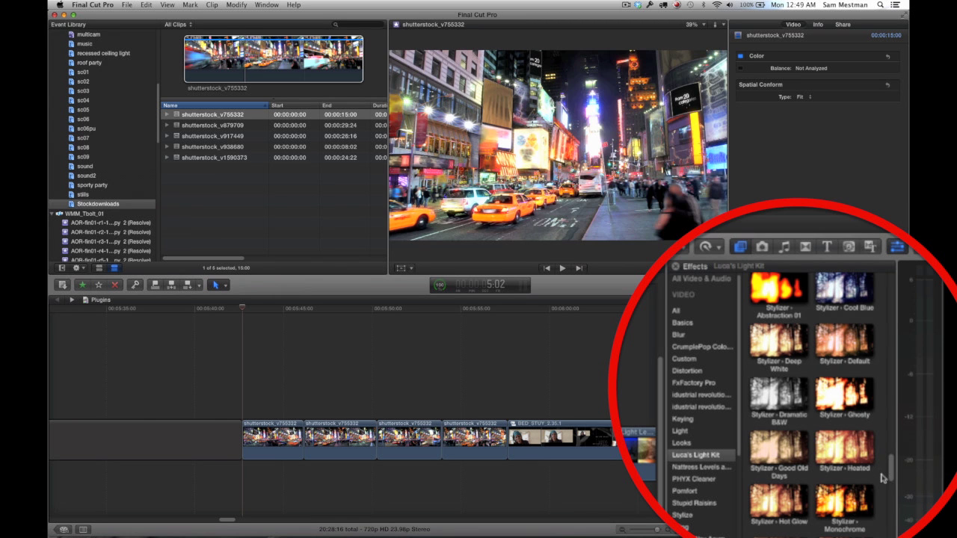
pyautogui.scroll(-5, 881, 479)
pyautogui.scroll(-5, 862, 459)
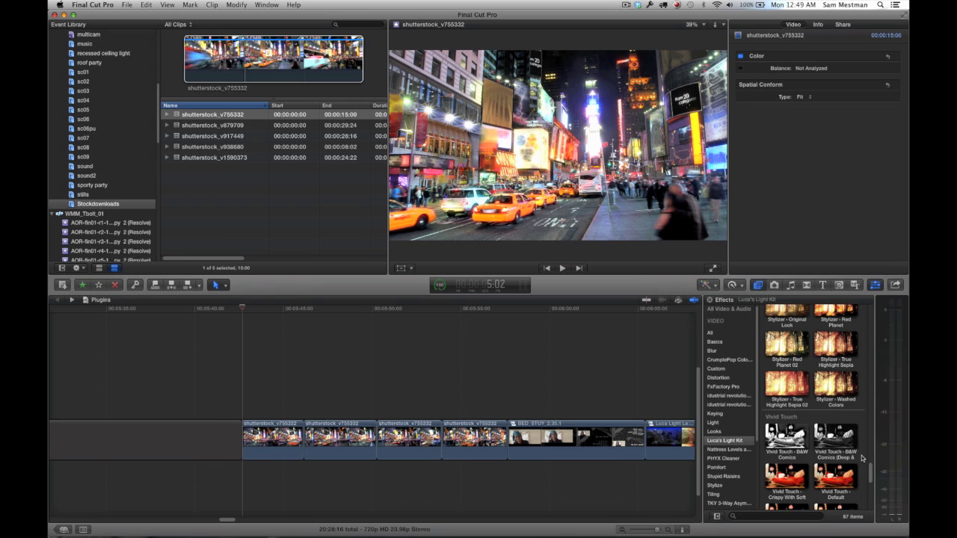
pyautogui.scroll(-2, 862, 459)
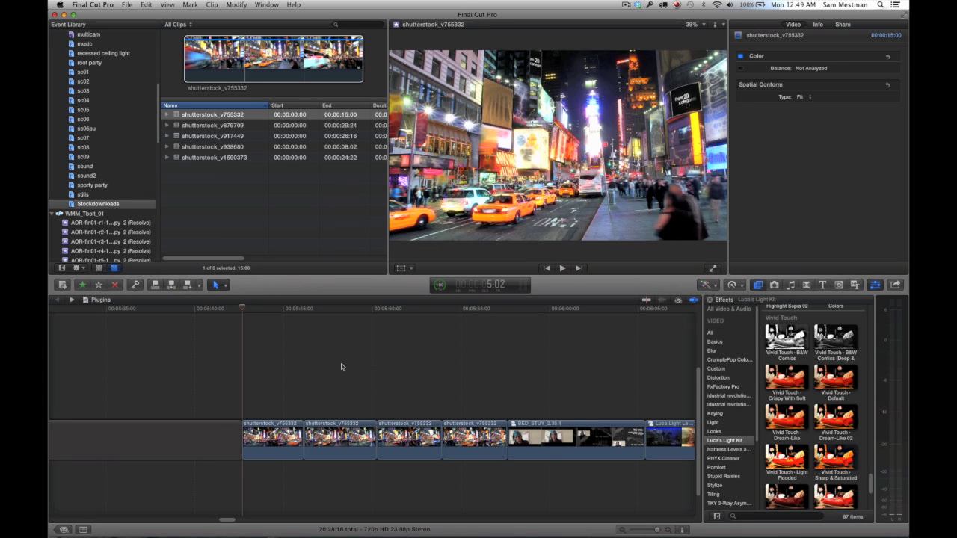
# - Play the Plugins timeline, then select the shutterstock clip to show its B&W Comics settings
pyautogui.click(342, 367)
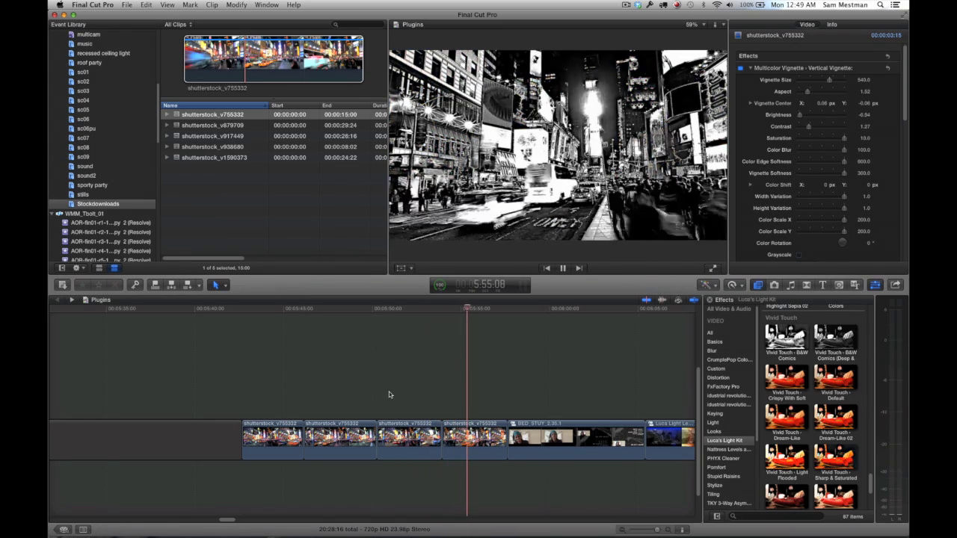
pyautogui.press('space')
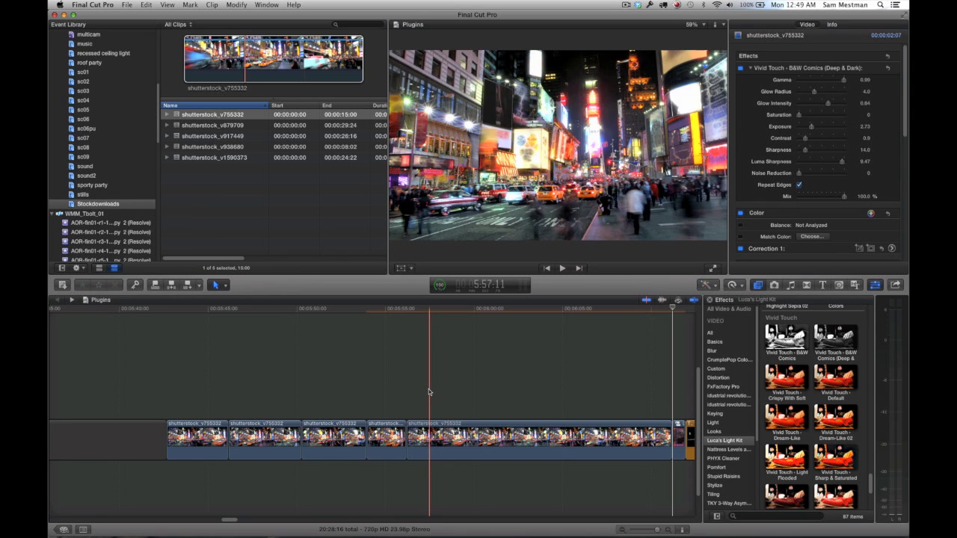
pyautogui.click(405, 391)
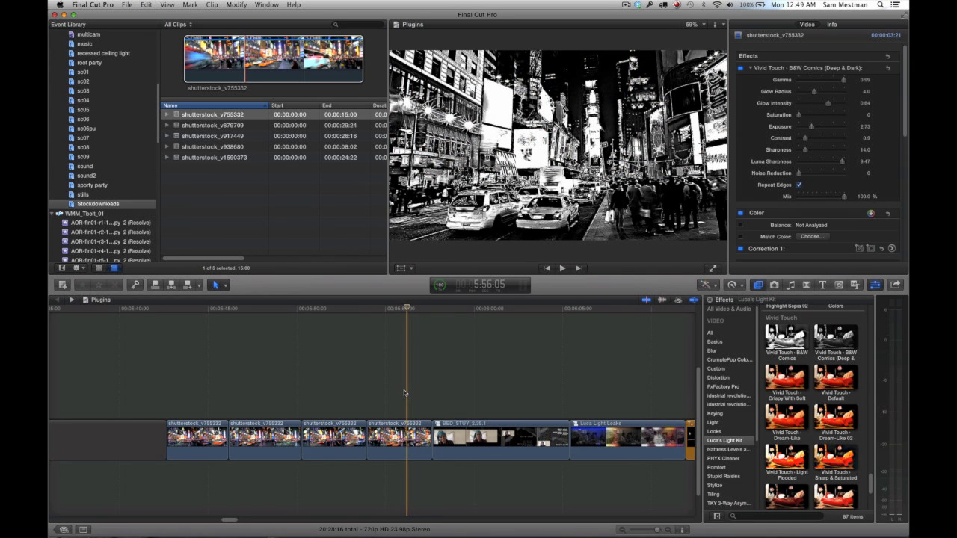
# - Tune the B&W Comics effect to Gamma 0.53, Exposure 3.36, Contrast 2.41 and Sharpness 43.0
pyautogui.press('c')
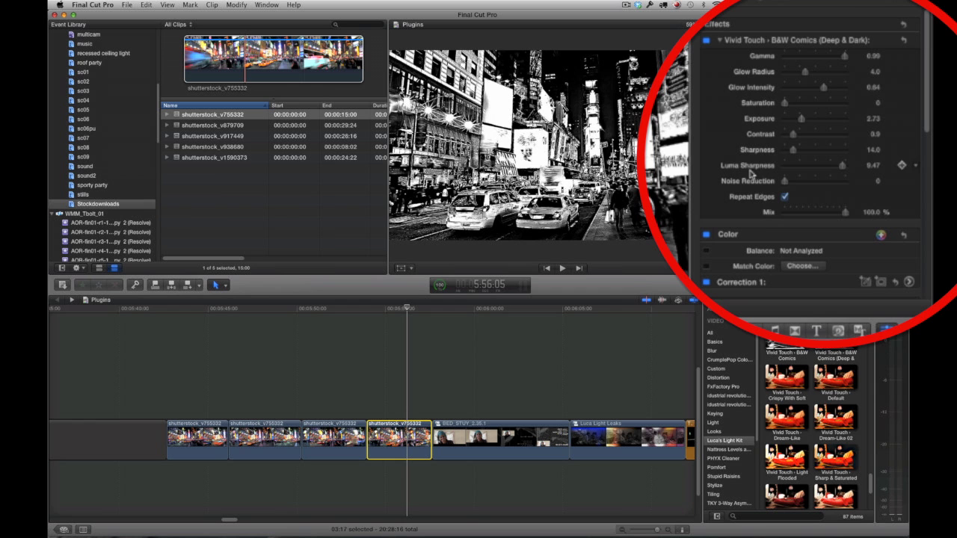
pyautogui.click(822, 120)
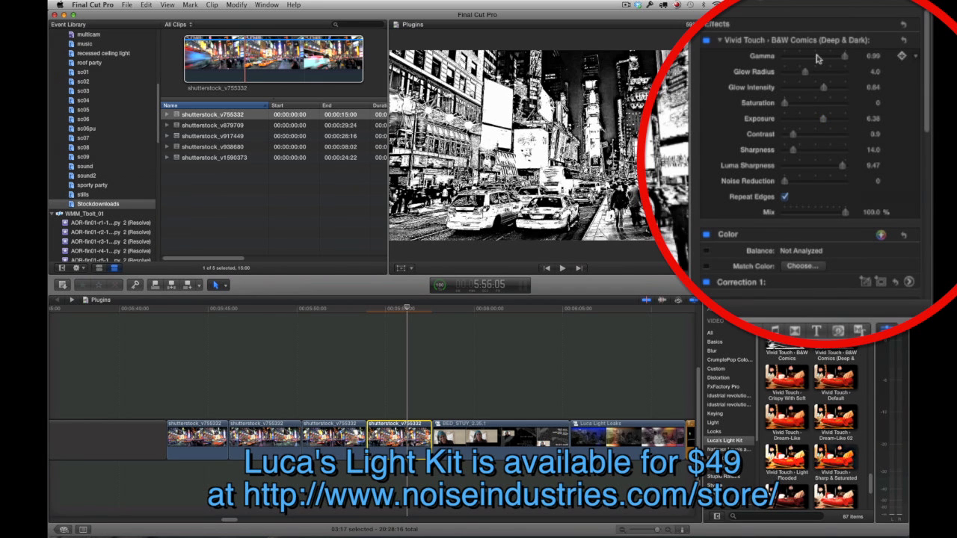
pyautogui.moveTo(818, 59); pyautogui.dragTo(817, 59)
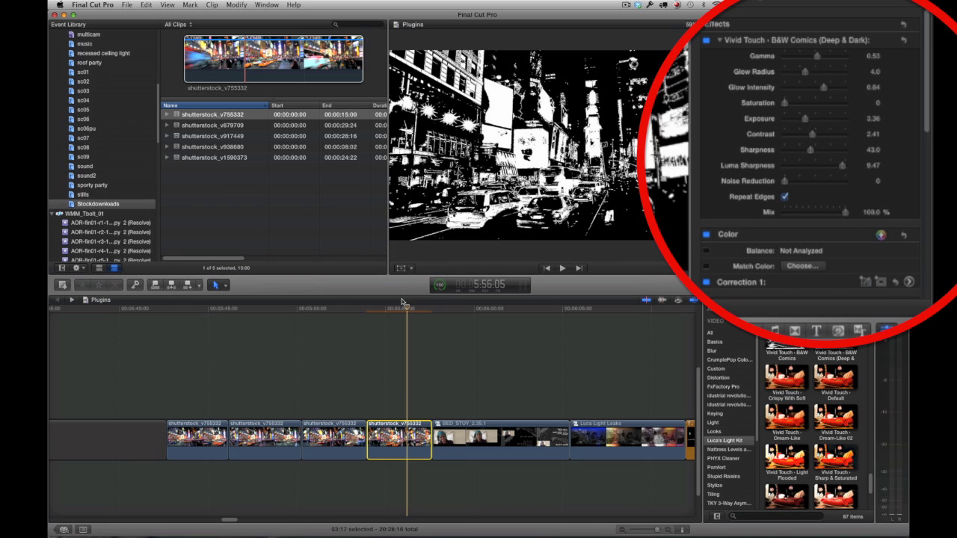
pyautogui.press('Down')
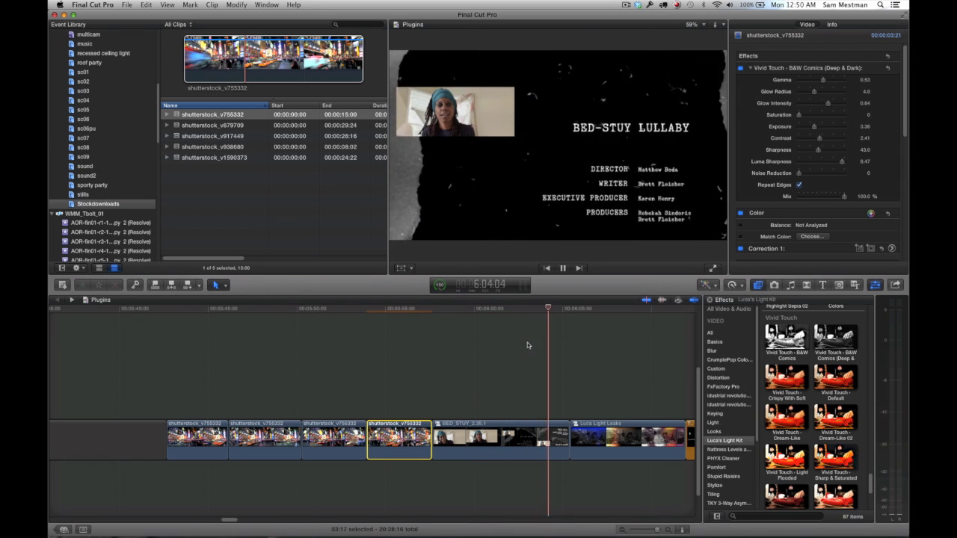
# - Open the BED_STUY_2.35.1 and BED_STUY_Rewind compound clips and show the Generators browser
pyautogui.press('space')
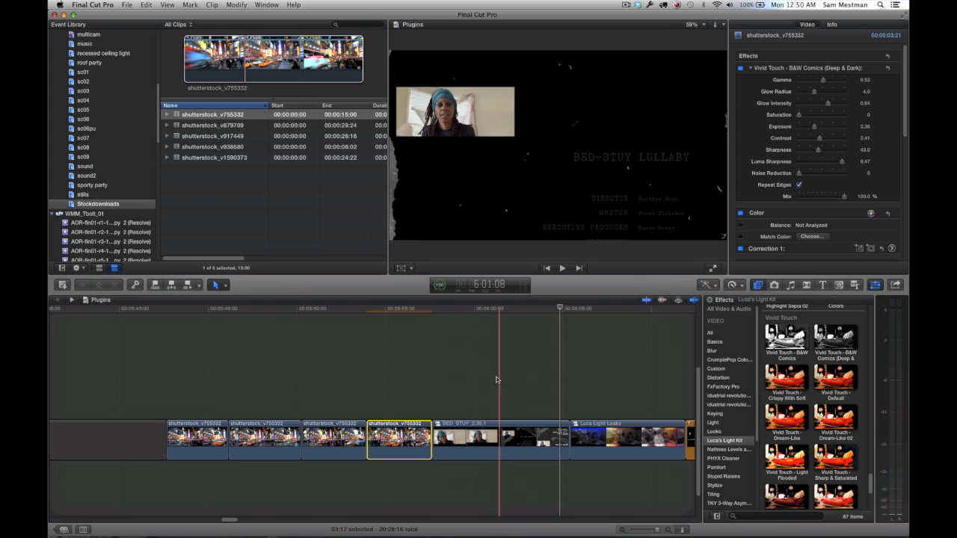
pyautogui.doubleClick(437, 424)
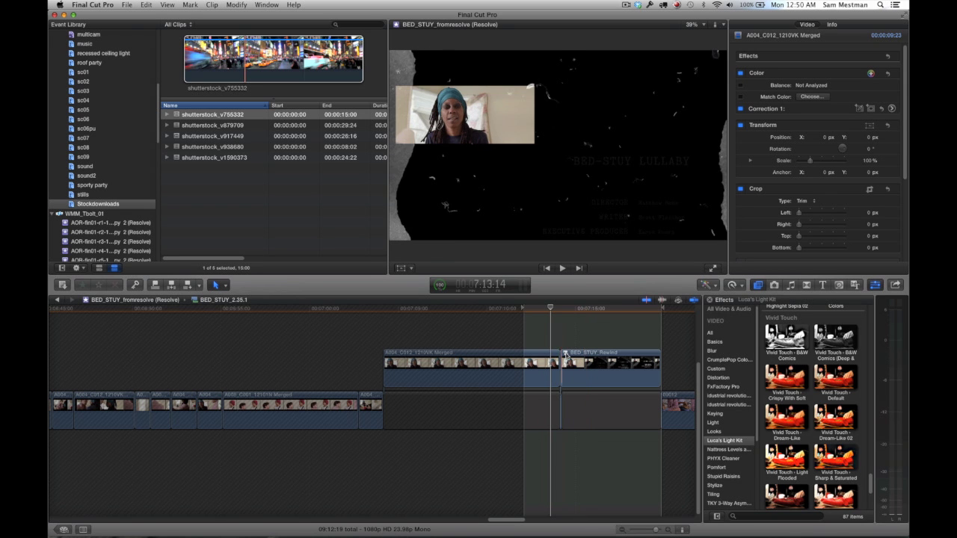
pyautogui.doubleClick(565, 356)
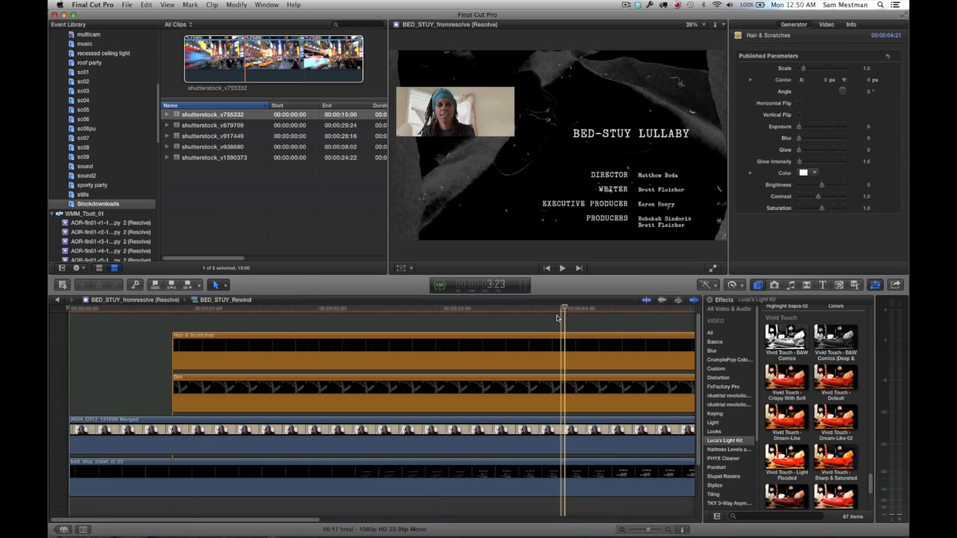
pyautogui.click(840, 285)
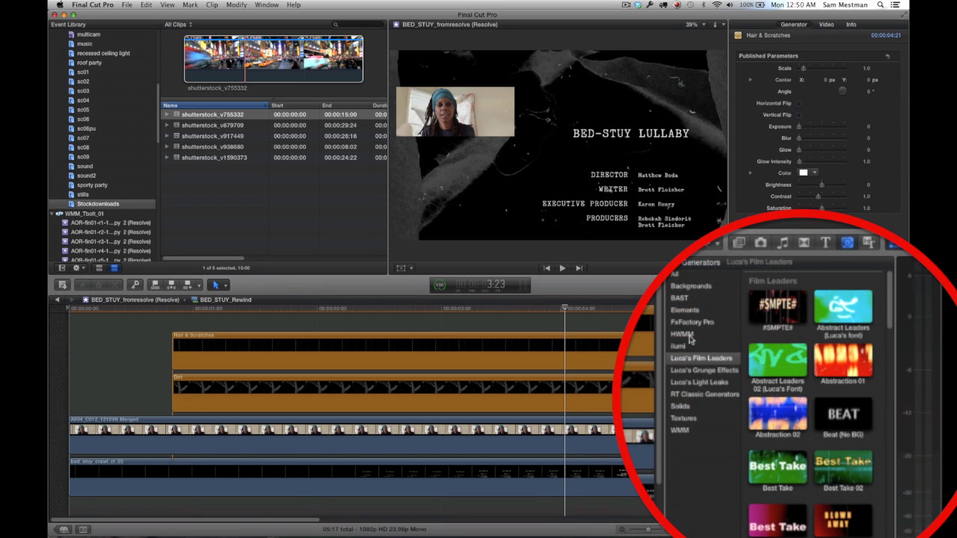
# - List the Luca's Grunge Effects generators and scroll through textures GT09–GT18
pyautogui.click(688, 371)
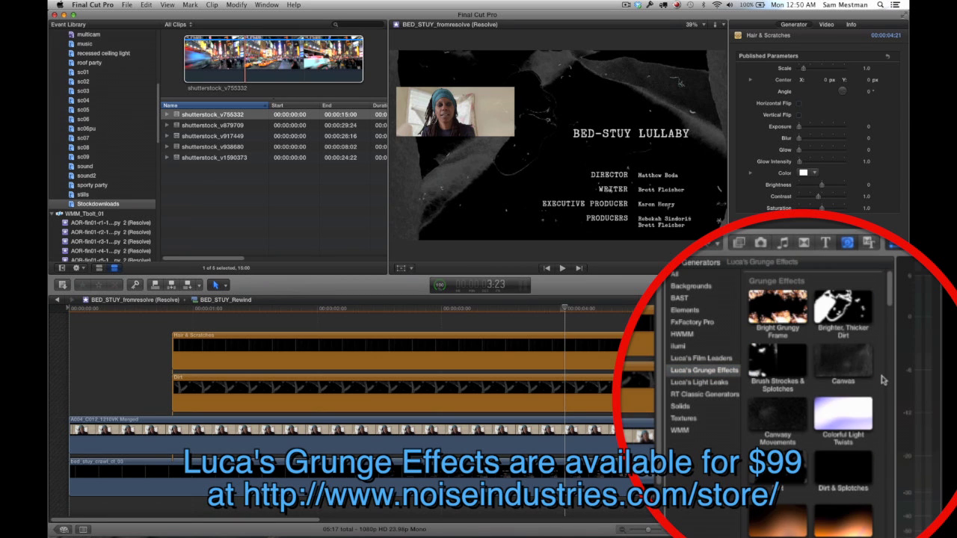
pyautogui.scroll(-4, 882, 379)
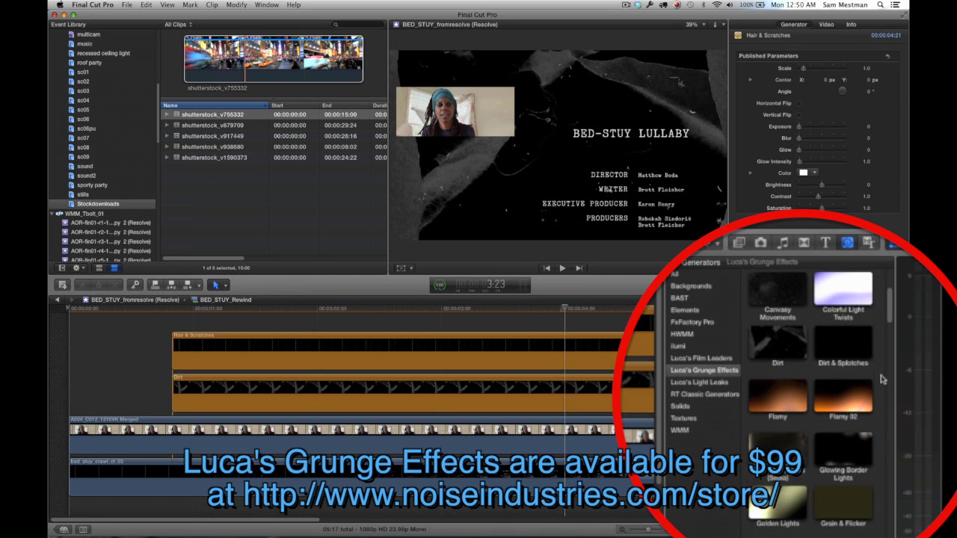
pyautogui.scroll(-3, 883, 379)
pyautogui.scroll(-1, 871, 378)
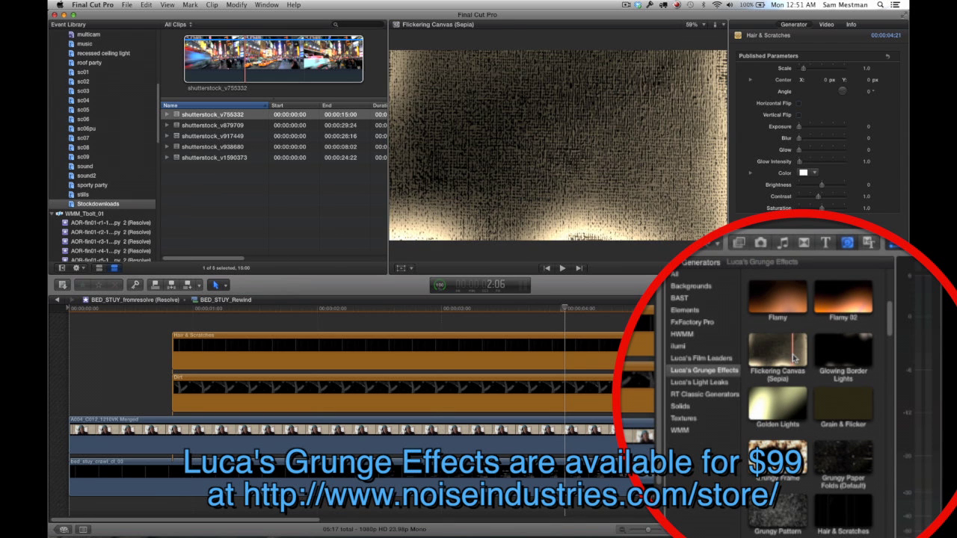
pyautogui.scroll(-5, 883, 398)
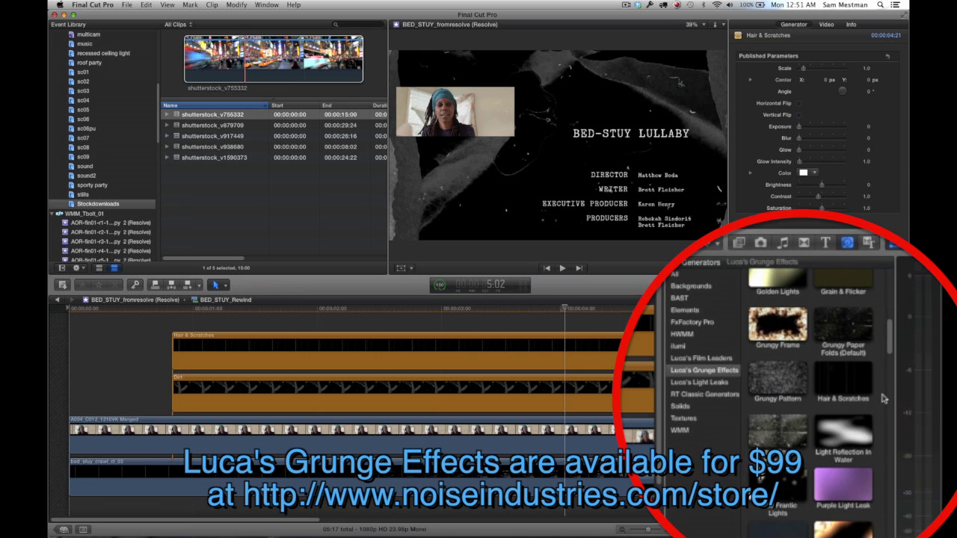
pyautogui.scroll(-2, 883, 399)
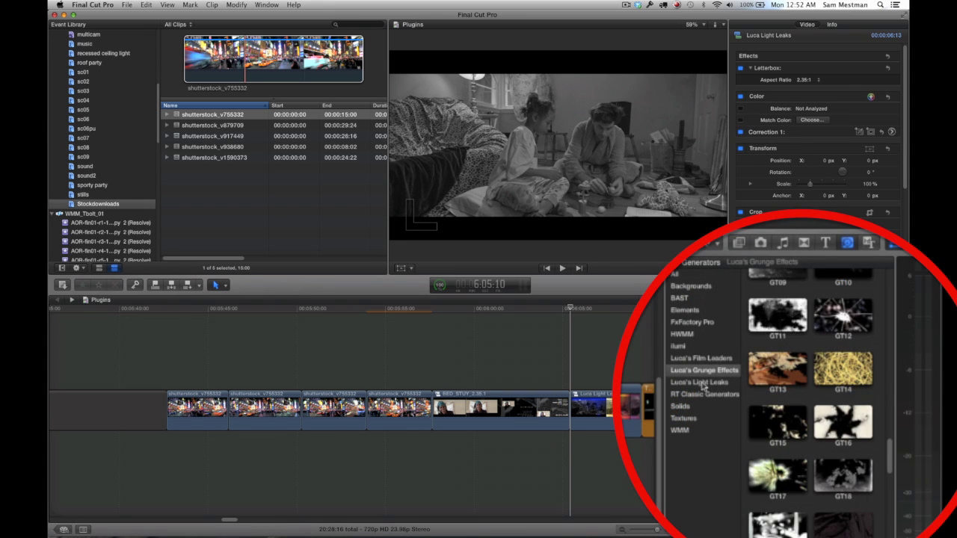
# - Show the Luca's Light Leaks generators and play through the Luca Light Leaks clip
pyautogui.click(703, 384)
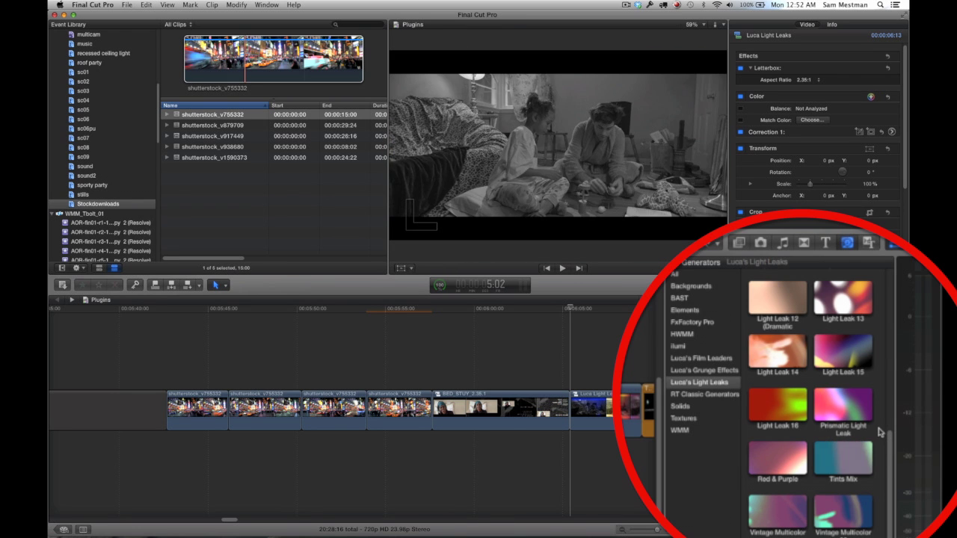
pyautogui.scroll(5, 879, 432)
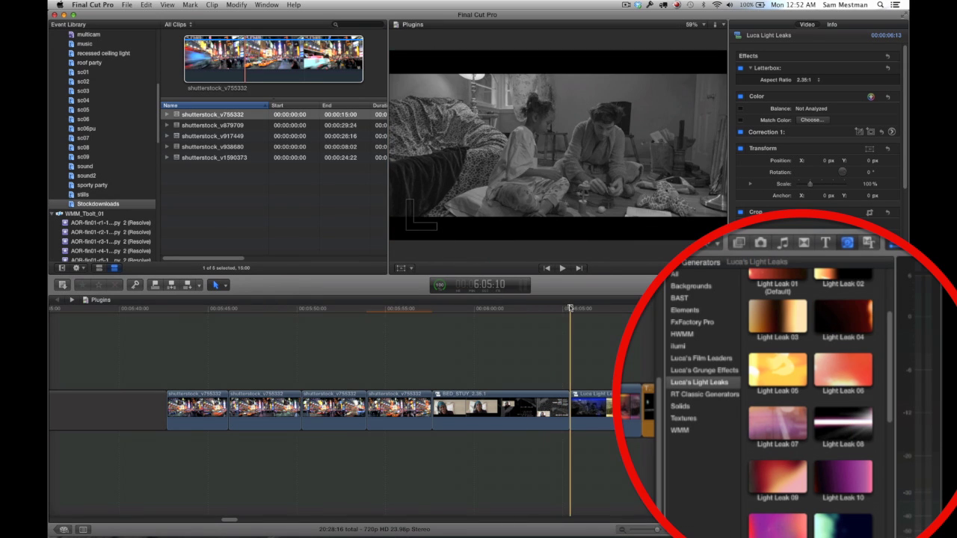
pyautogui.press('space')
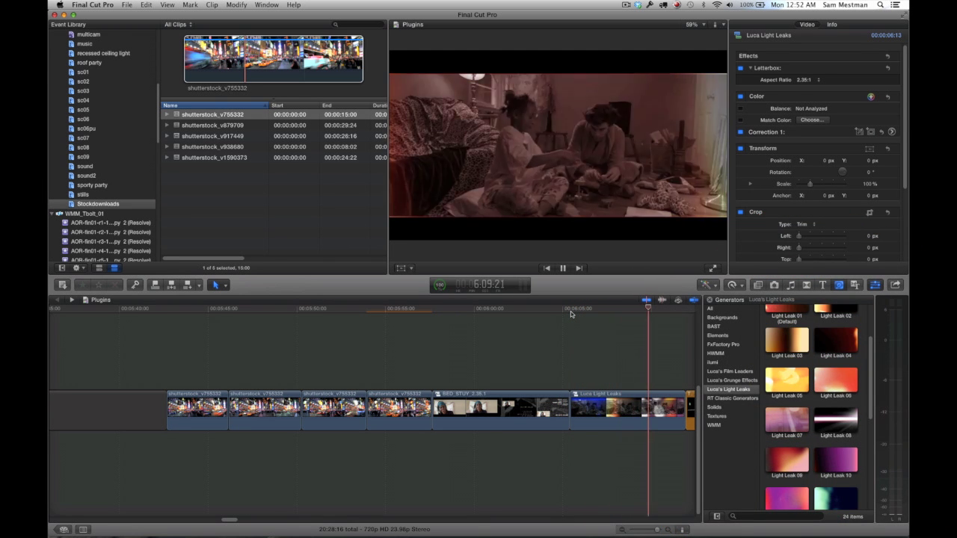
pyautogui.press('space')
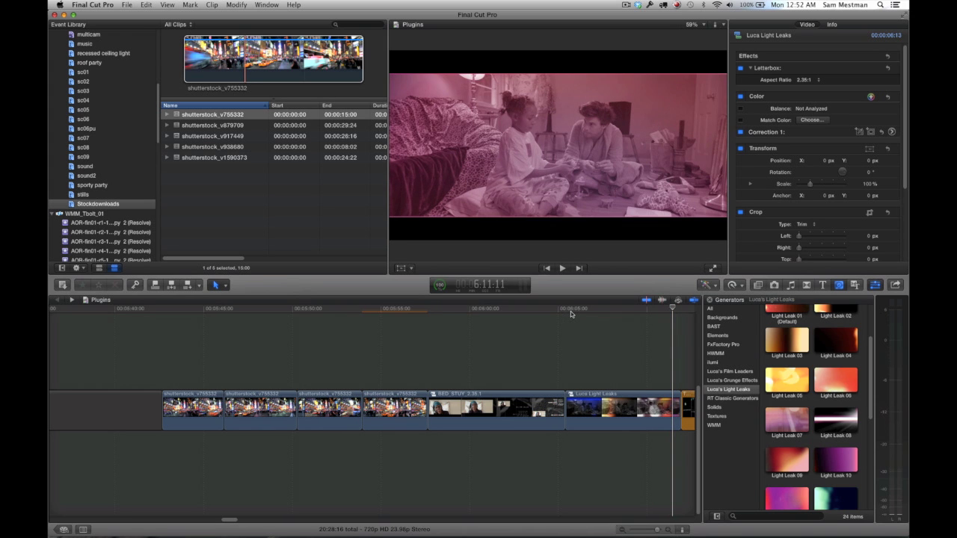
# - Inside the Luca Light Leaks compound clip, re-enable Light Leak 02 and keep its Soft Light blend
pyautogui.doubleClick(568, 407)
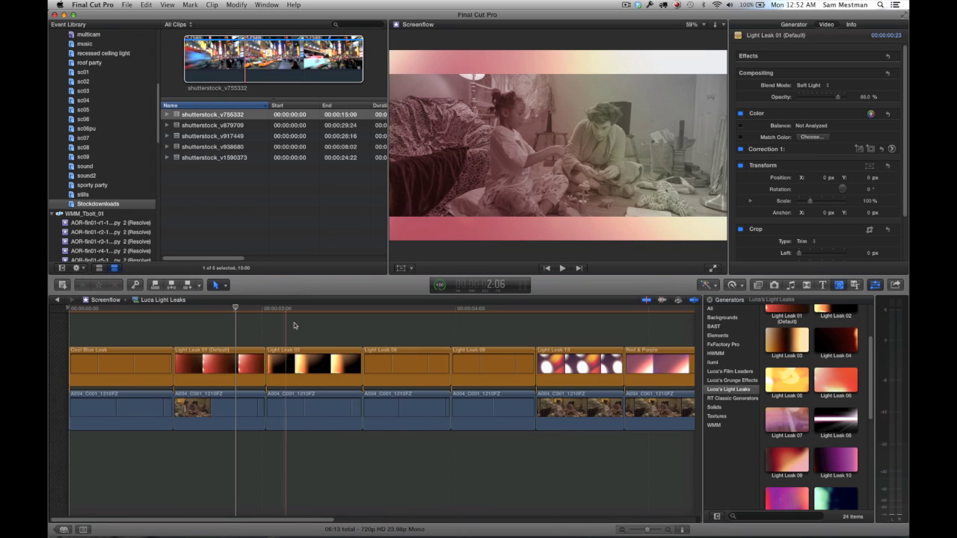
pyautogui.press('super+minus')
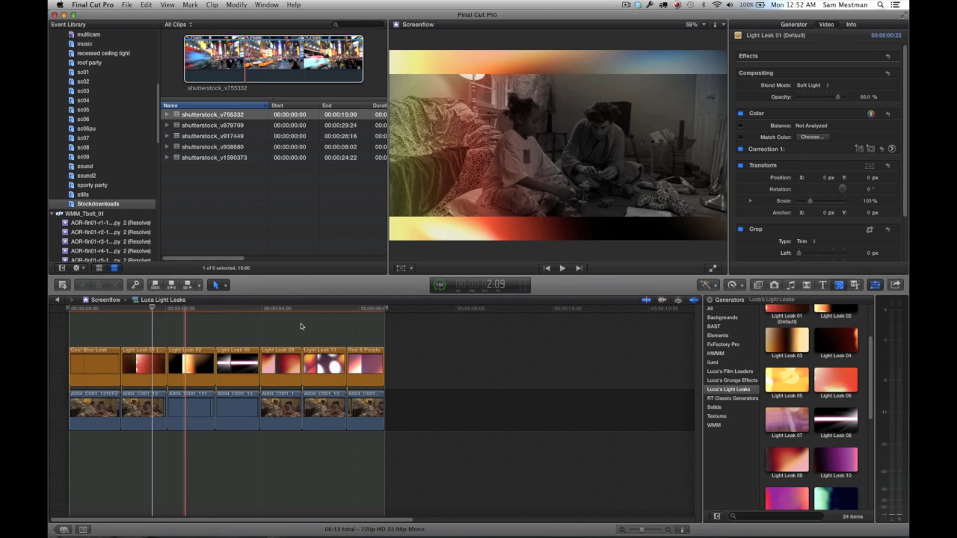
pyautogui.click(190, 342)
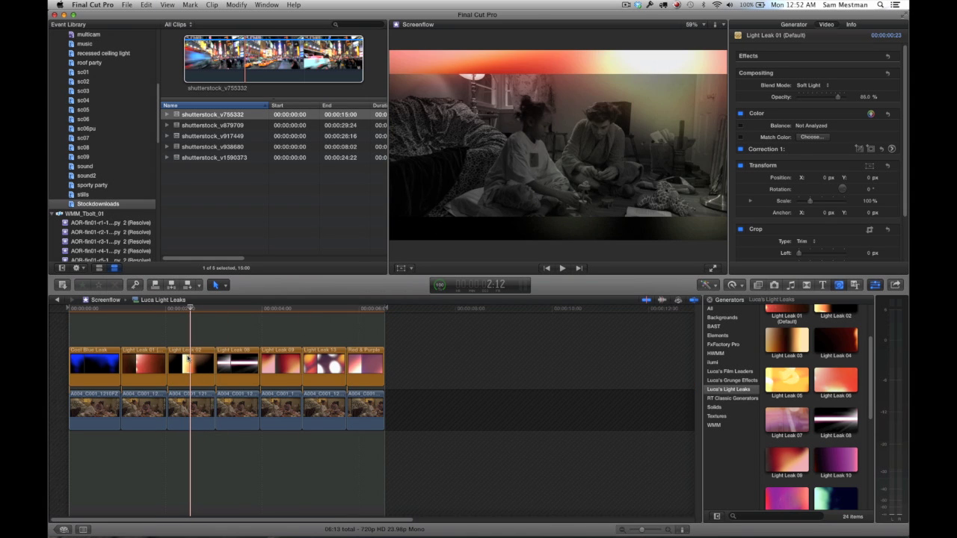
pyautogui.click(187, 359)
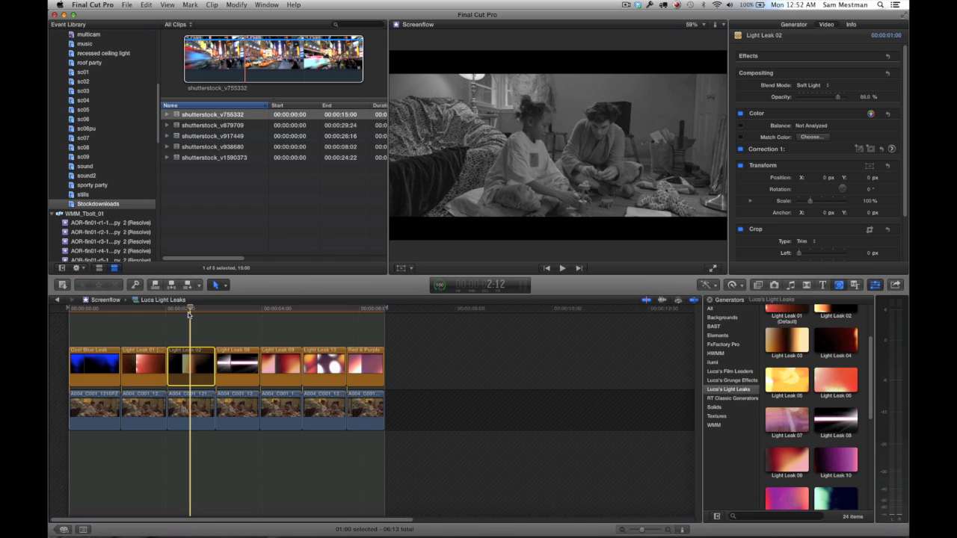
pyautogui.press('v')
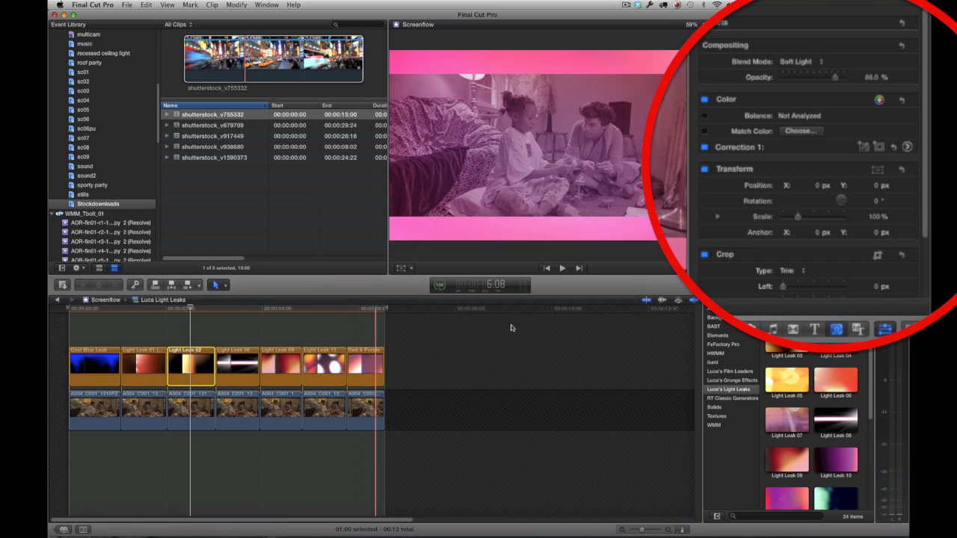
pyautogui.click(795, 65)
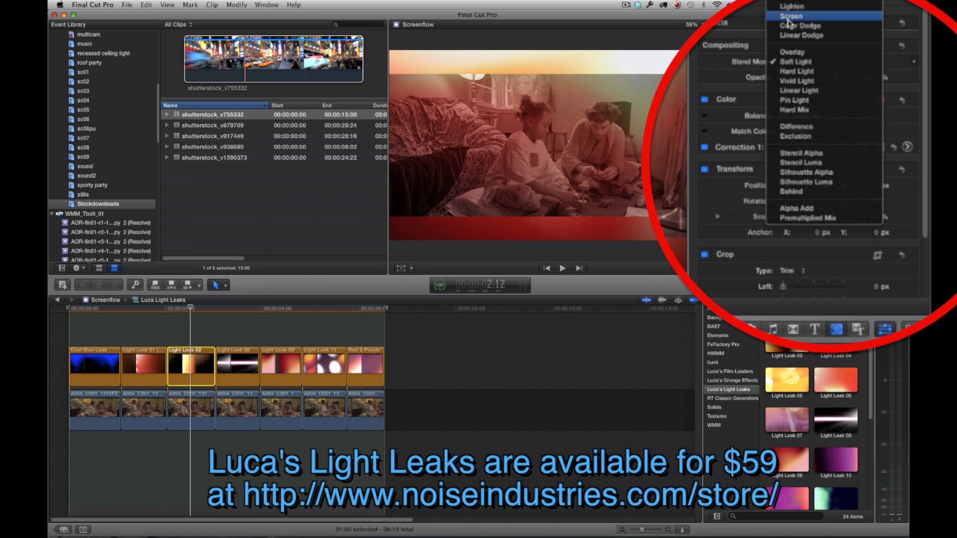
pyautogui.click(715, 69)
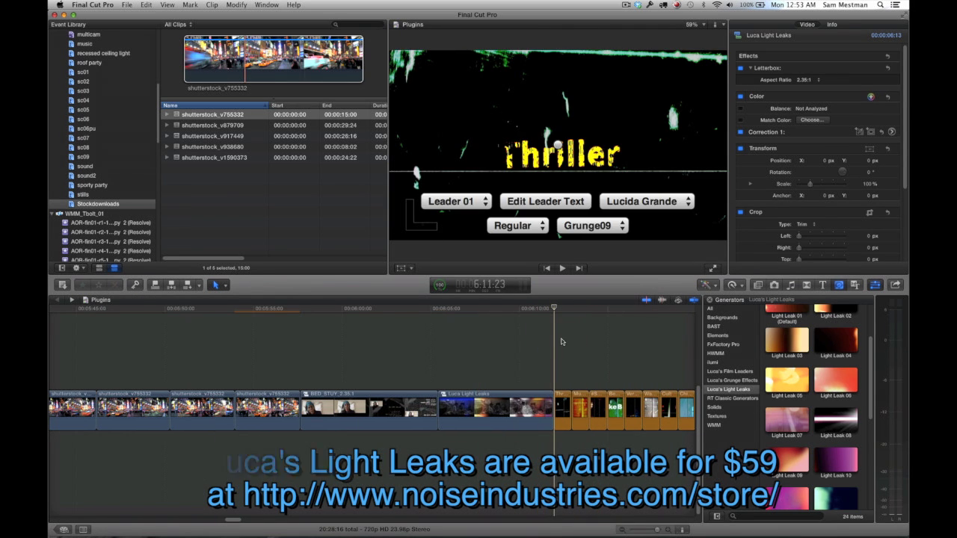
# - Play through the film leader clips and stop on the CLIP 21 leader
pyautogui.hscroll(3, 563, 342)
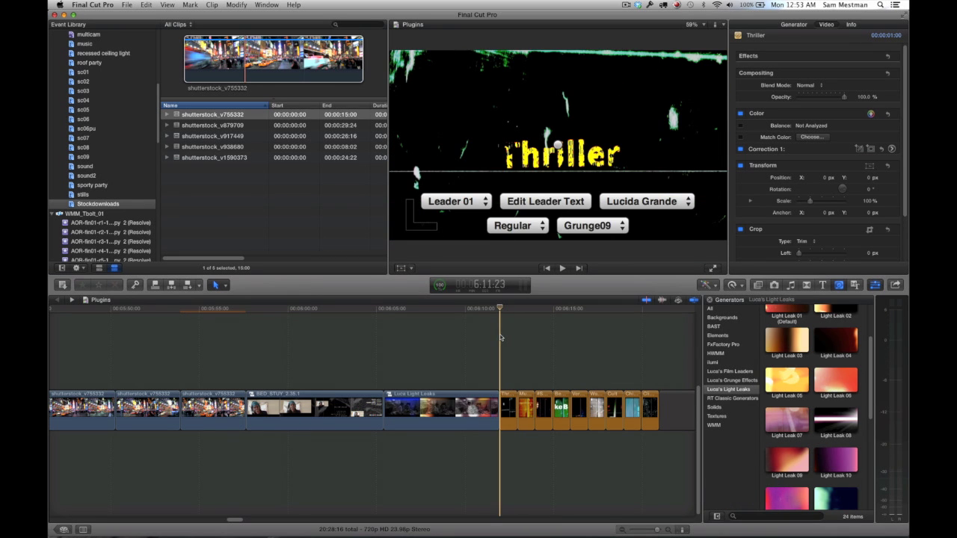
pyautogui.press('space')
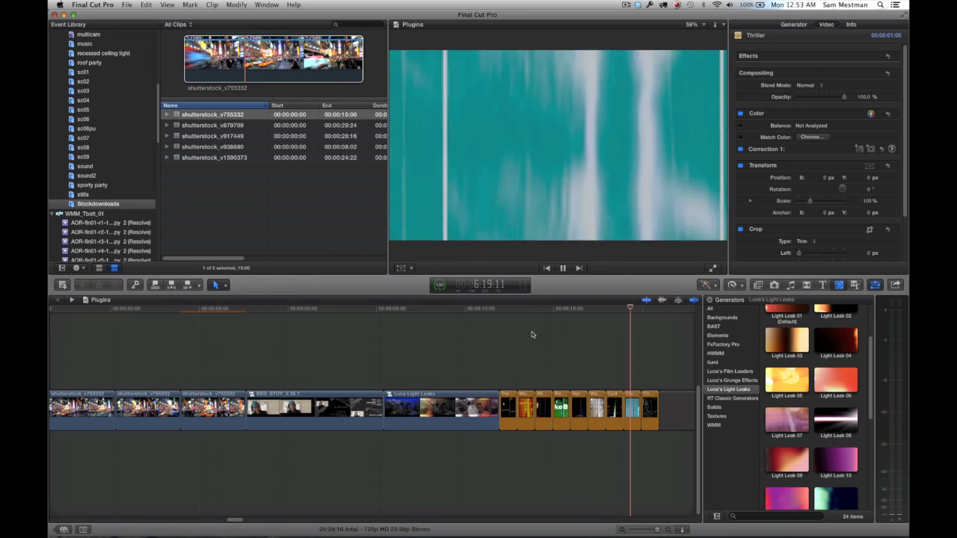
pyautogui.press('space')
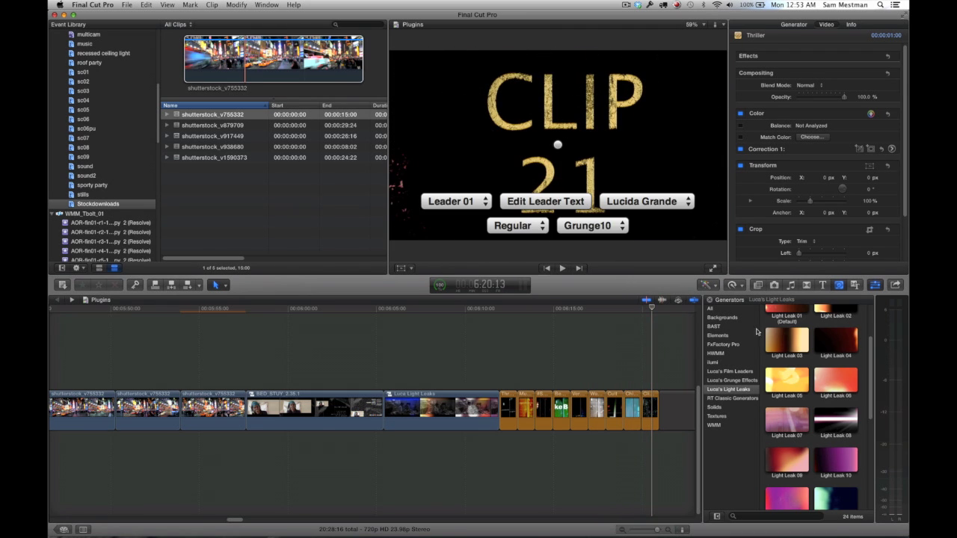
# - List the Luca's Film Leaders generators and scroll through them
pyautogui.click(728, 372)
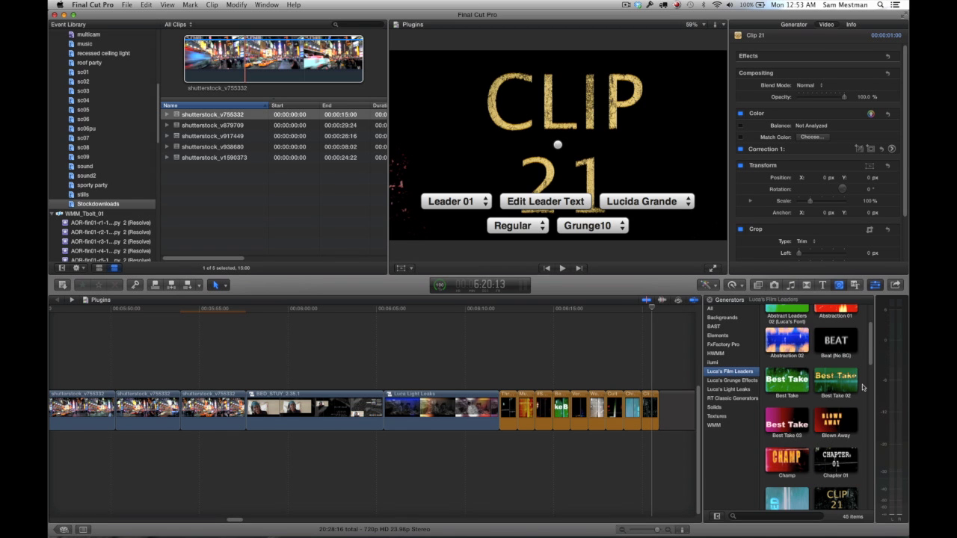
pyautogui.scroll(-10, 861, 387)
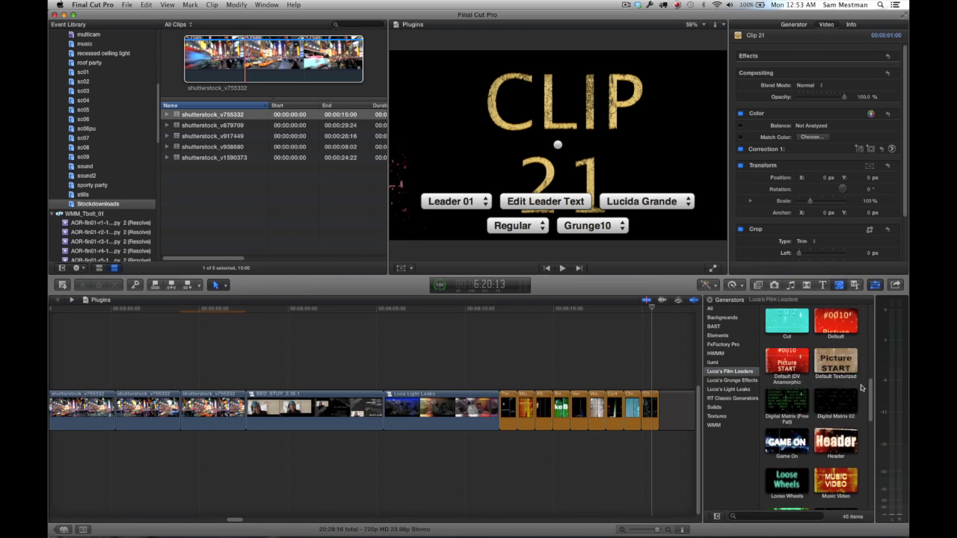
pyautogui.scroll(-8, 861, 389)
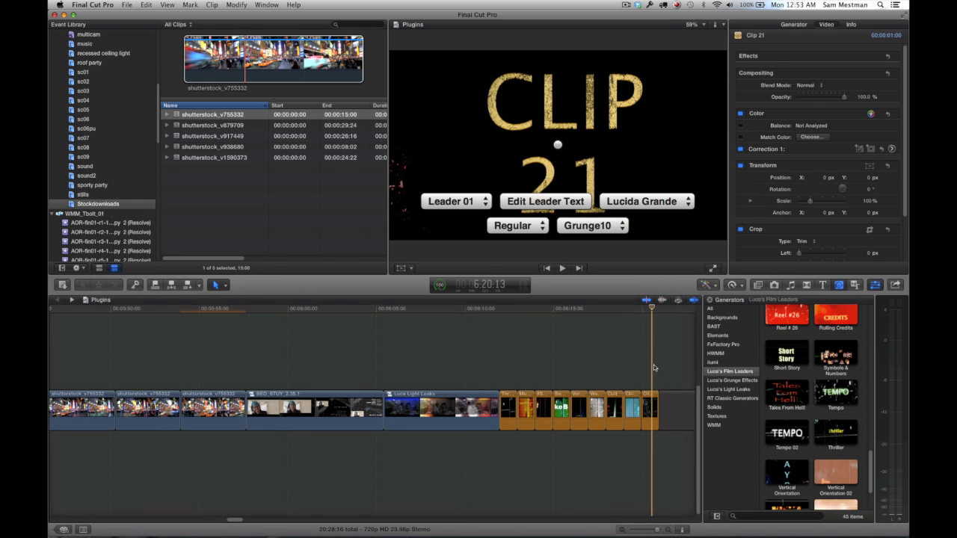
pyautogui.click(650, 400)
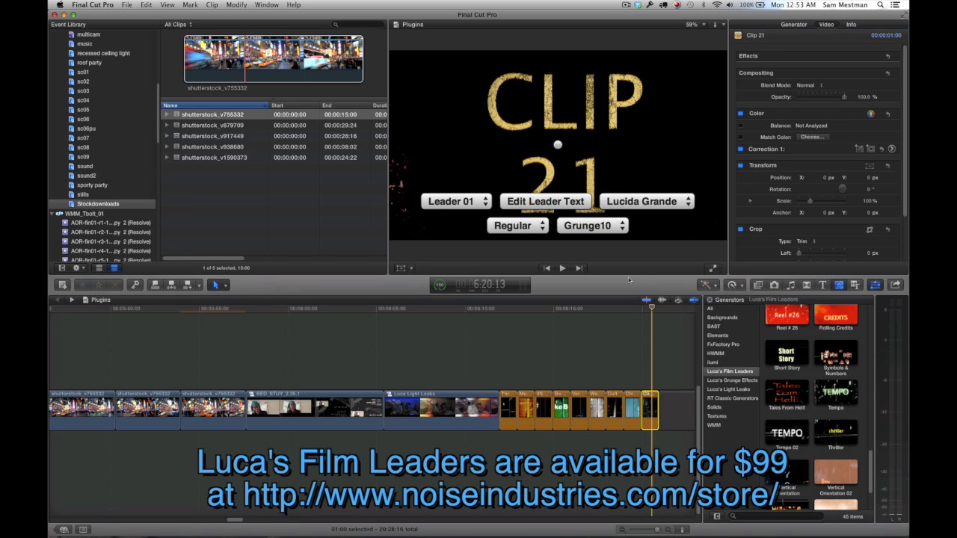
pyautogui.click(559, 202)
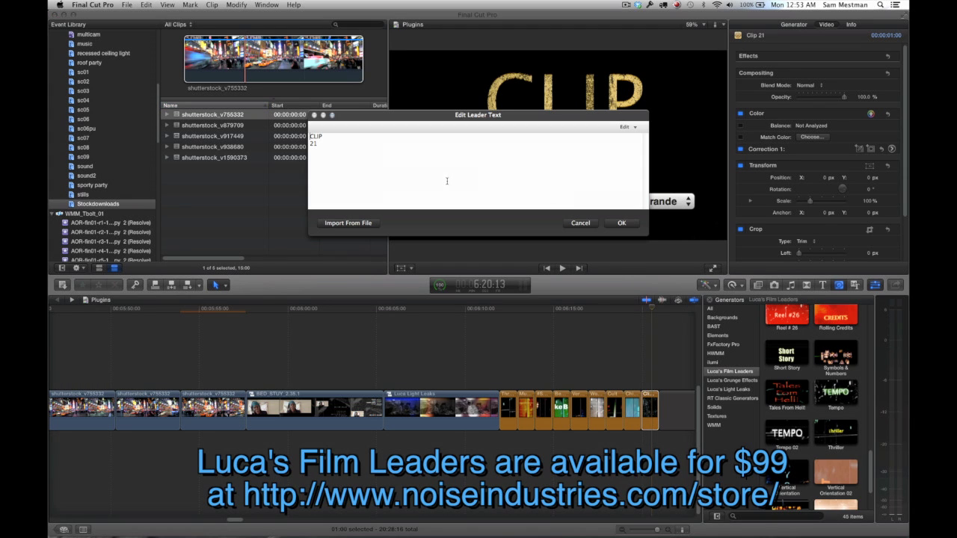
pyautogui.click(620, 223)
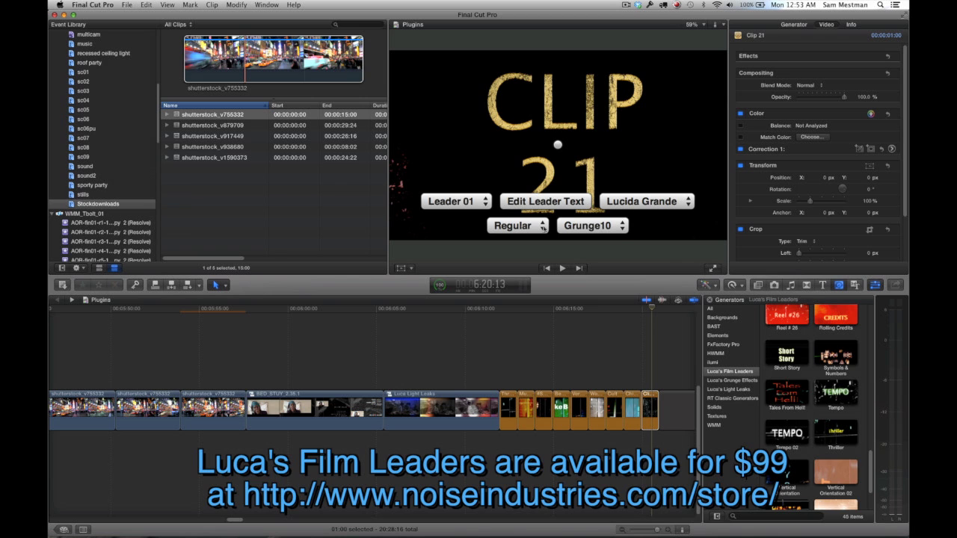
pyautogui.click(590, 227)
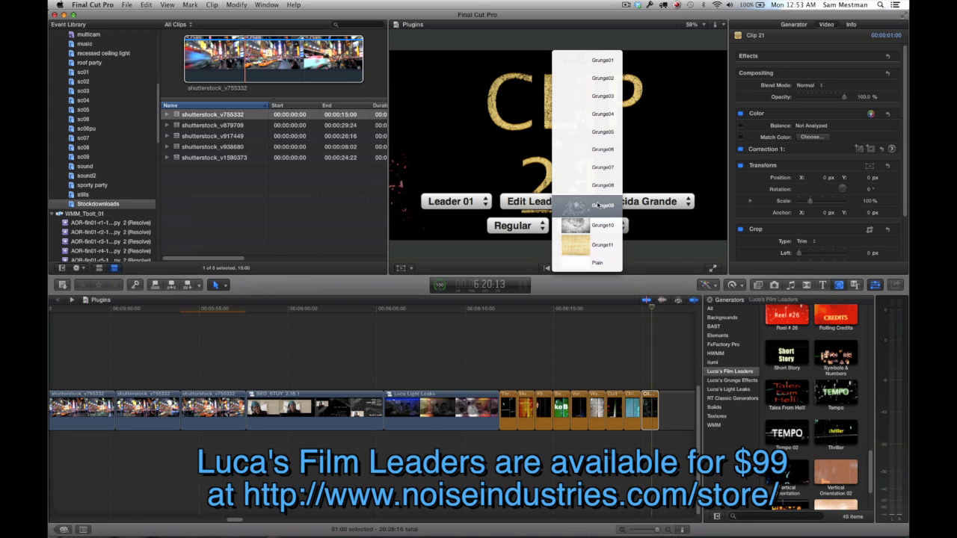
pyautogui.click(592, 224)
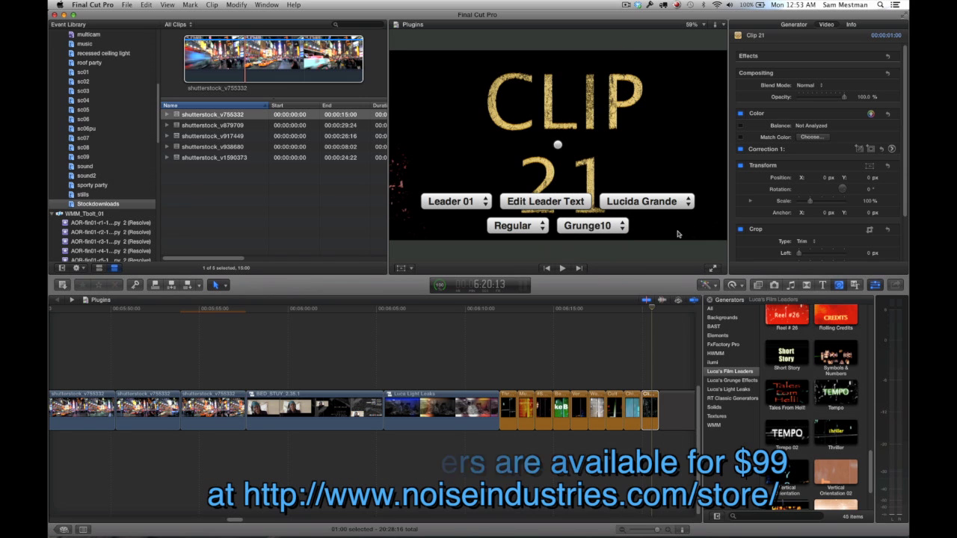